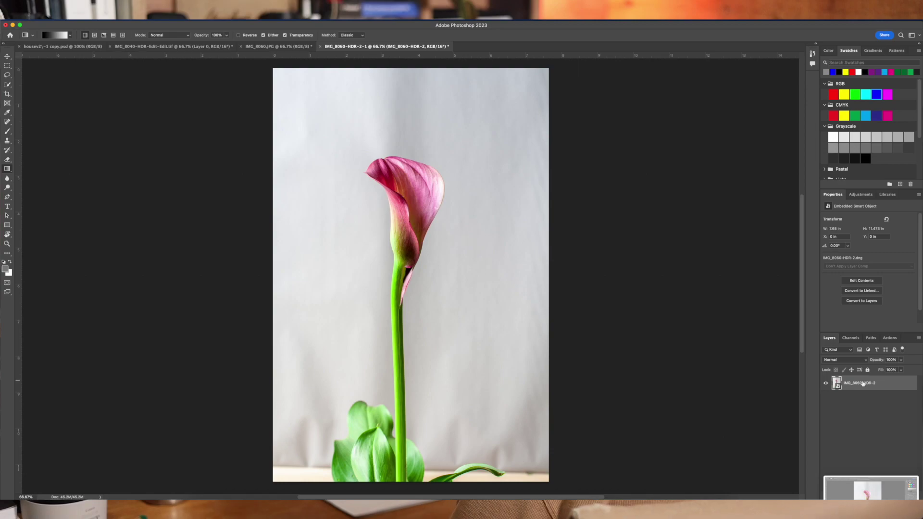
Duplicate the flower photo layer and mask the copy so only the automatically selected subject shows
key("super+j")
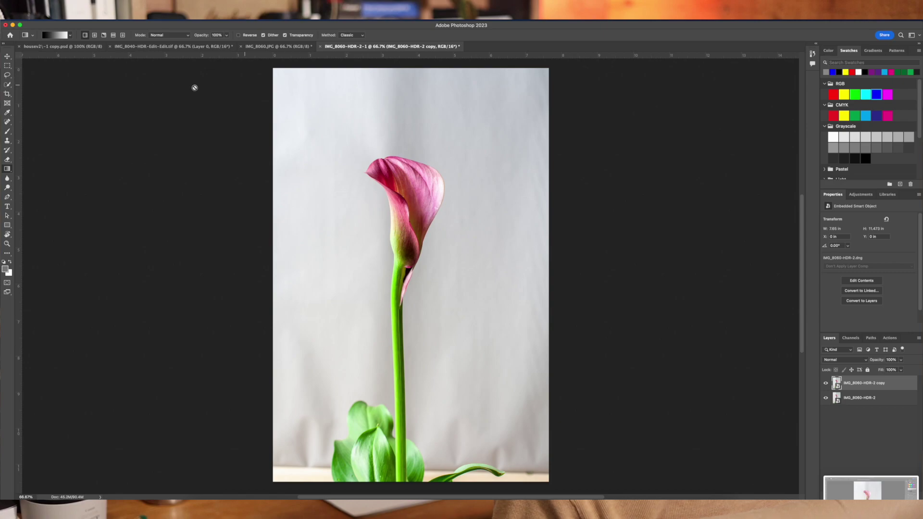
left_click(9, 59)
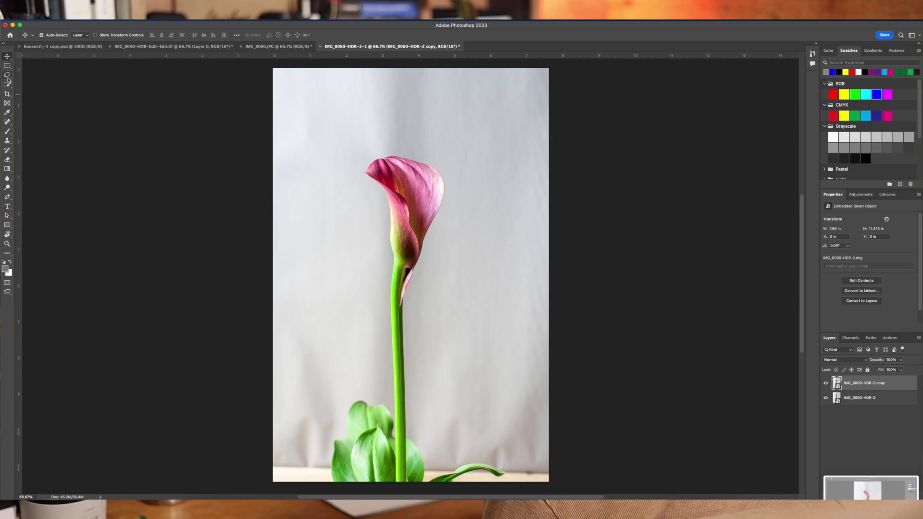
scroll(9, 88, "right", 1)
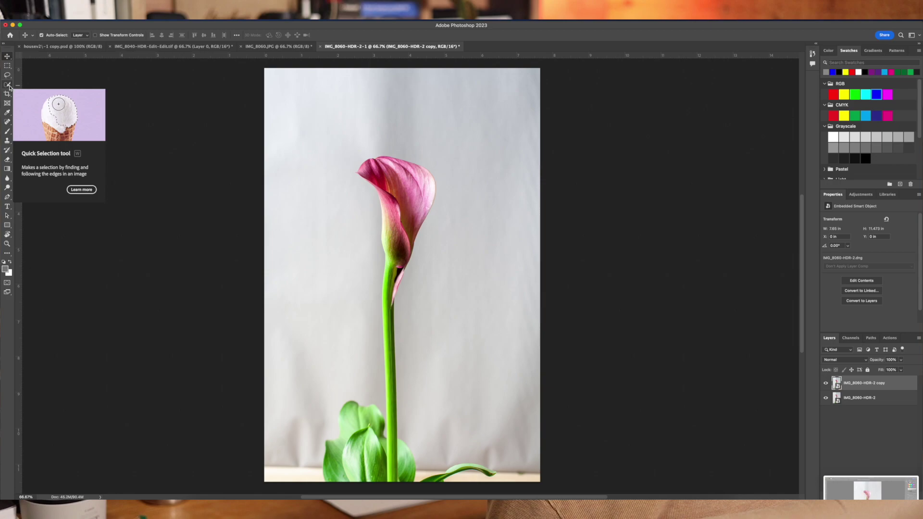
left_click(8, 85)
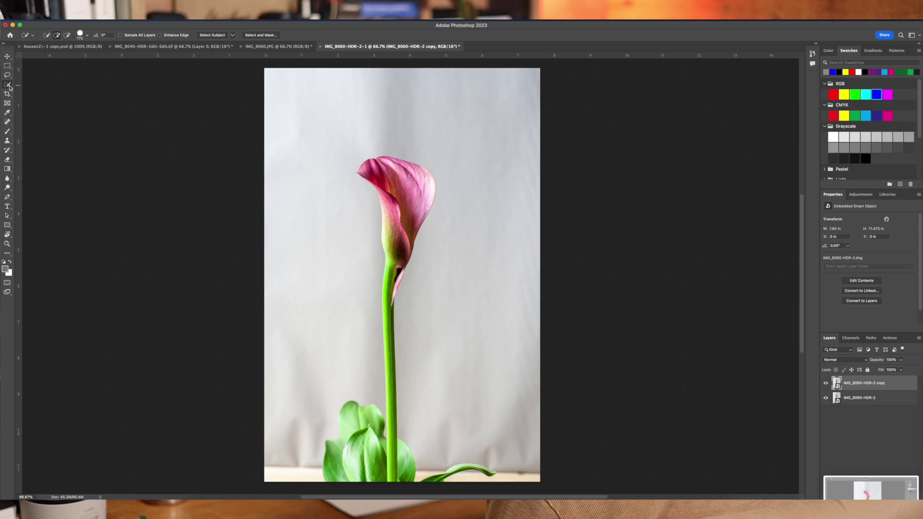
left_click(211, 35)
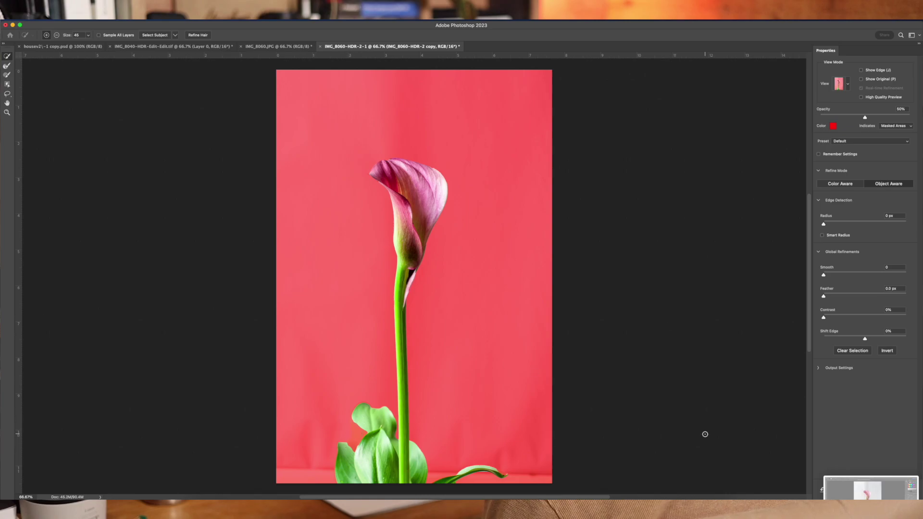
scroll(705, 434, "left", 1)
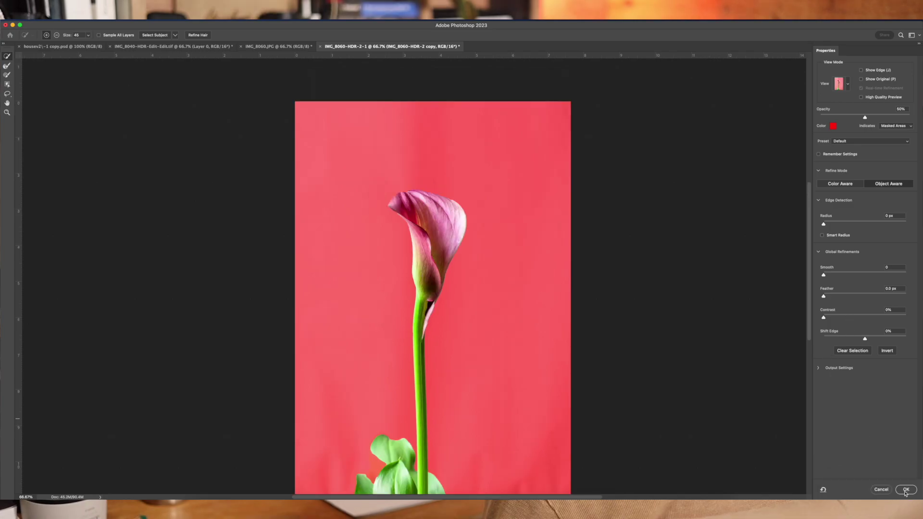
left_click(905, 489)
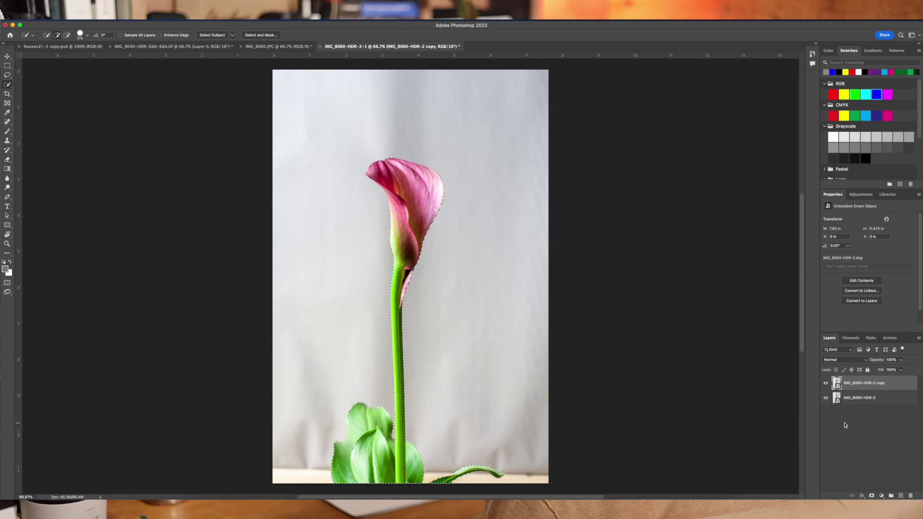
left_click(871, 497)
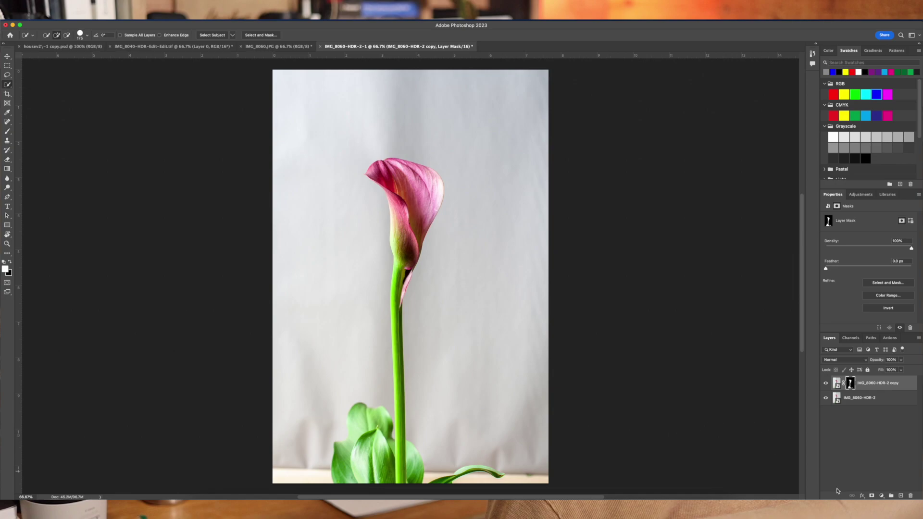
Add a new layer directly beneath the masked flower copy and fill it with a medium gray swatch using the Paint Bucket
left_click(868, 400)
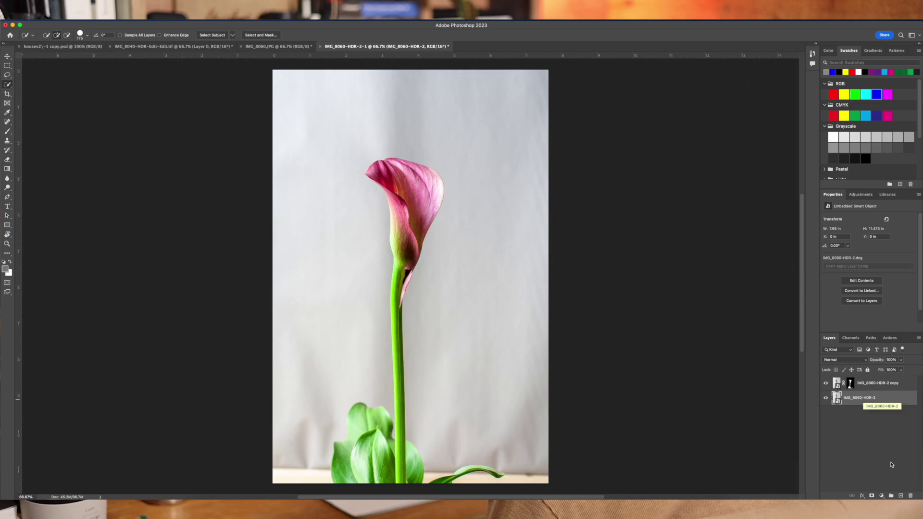
left_click(901, 496)
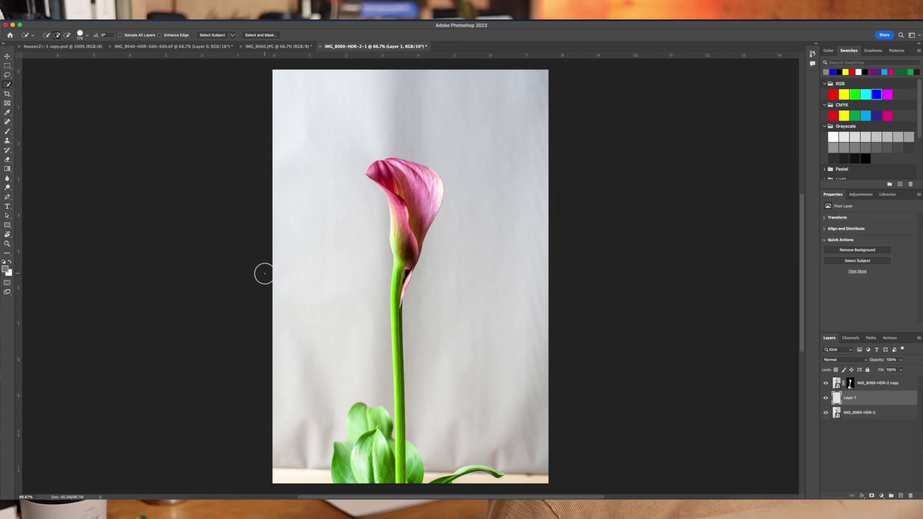
left_click(7, 169)
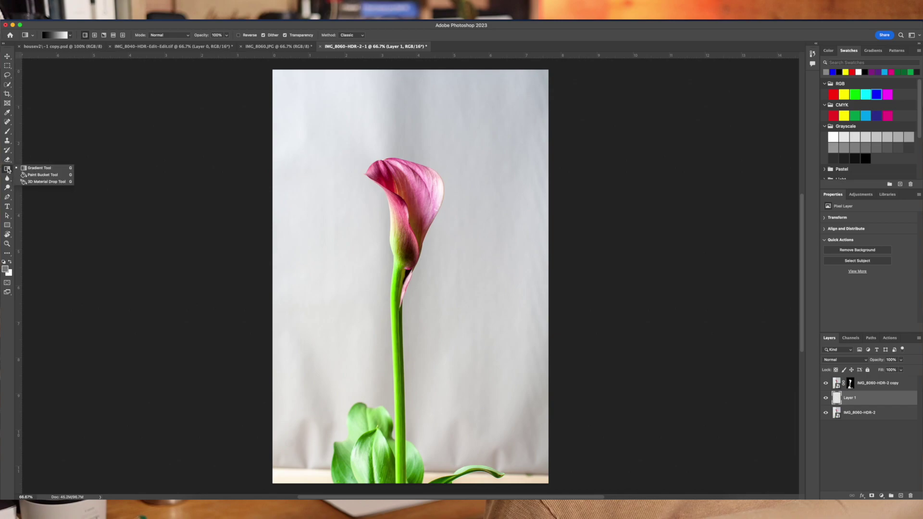
left_click(41, 175)
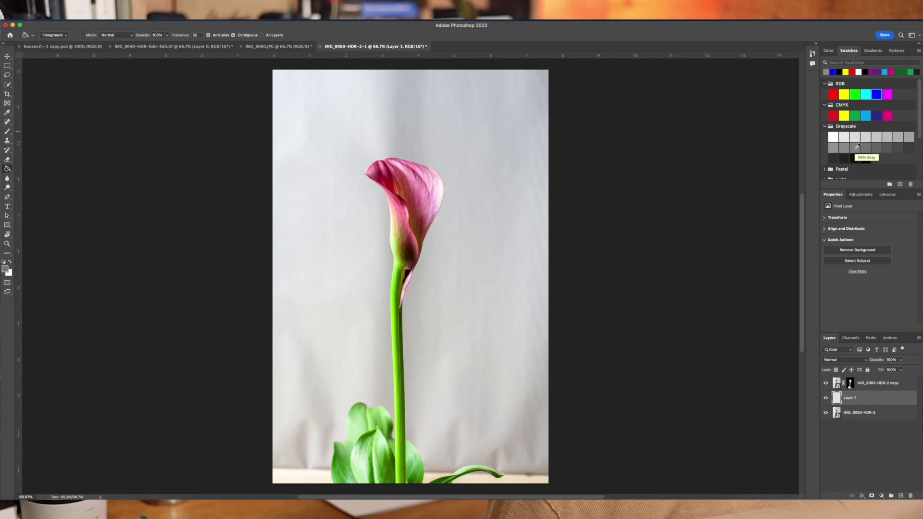
left_click(844, 146)
left_click(463, 198)
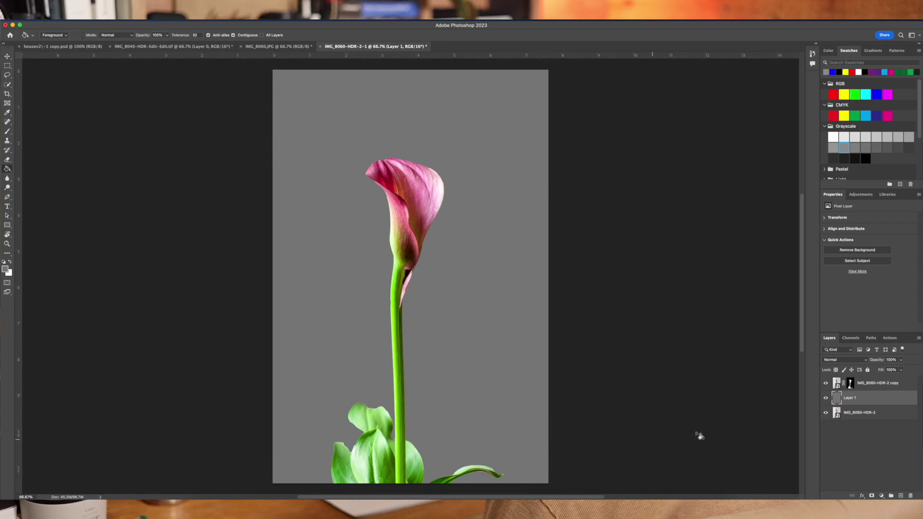
left_click(826, 398)
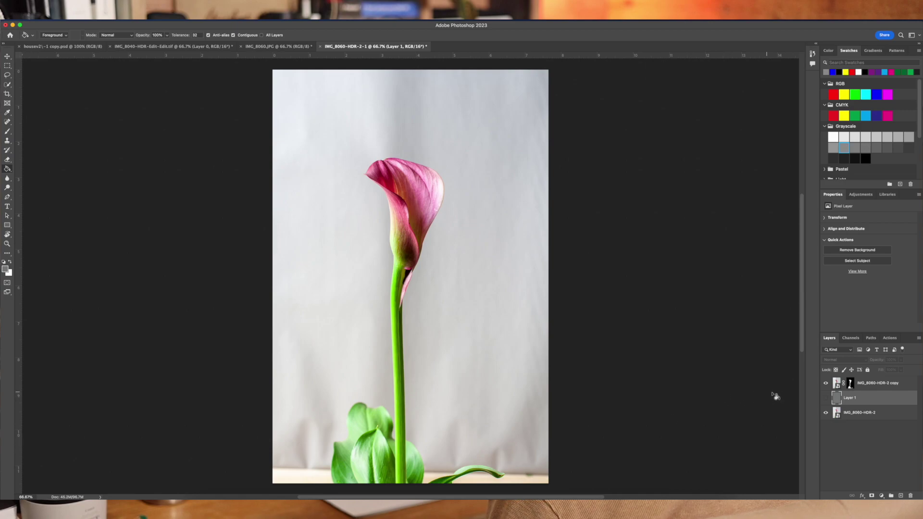
left_click(821, 399)
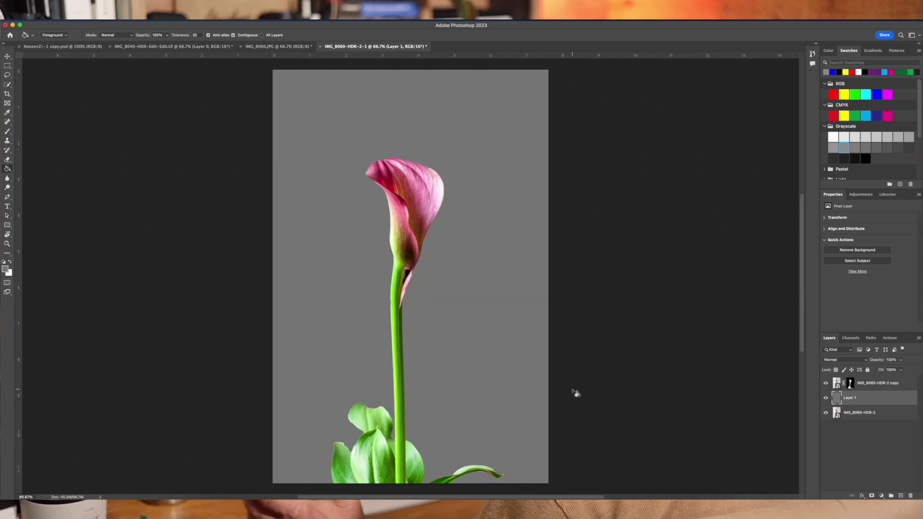
Add a Levels adjustment layer above the masked flower copy
left_click(875, 383)
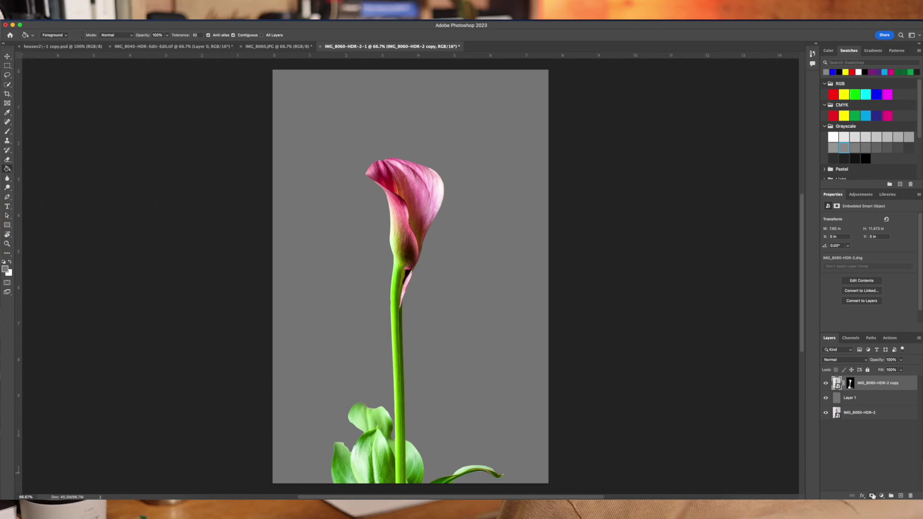
scroll(874, 496, "left", 1)
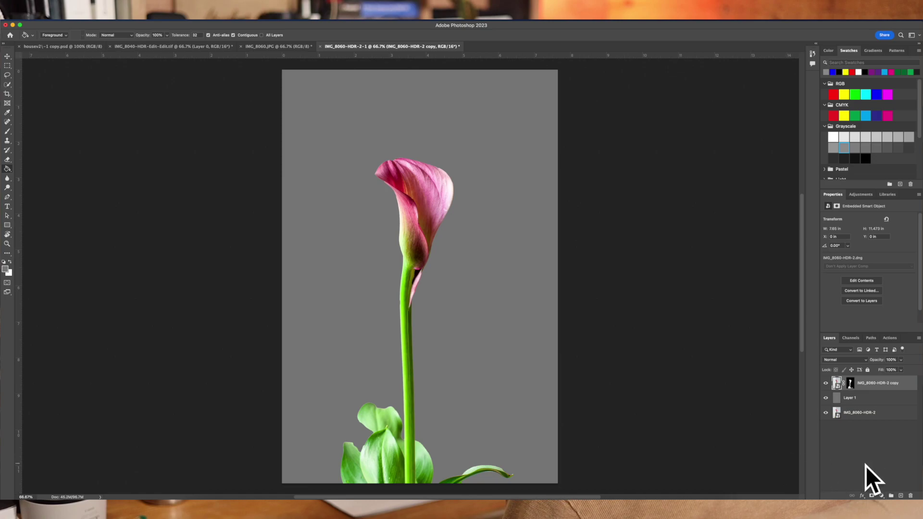
left_click(881, 496)
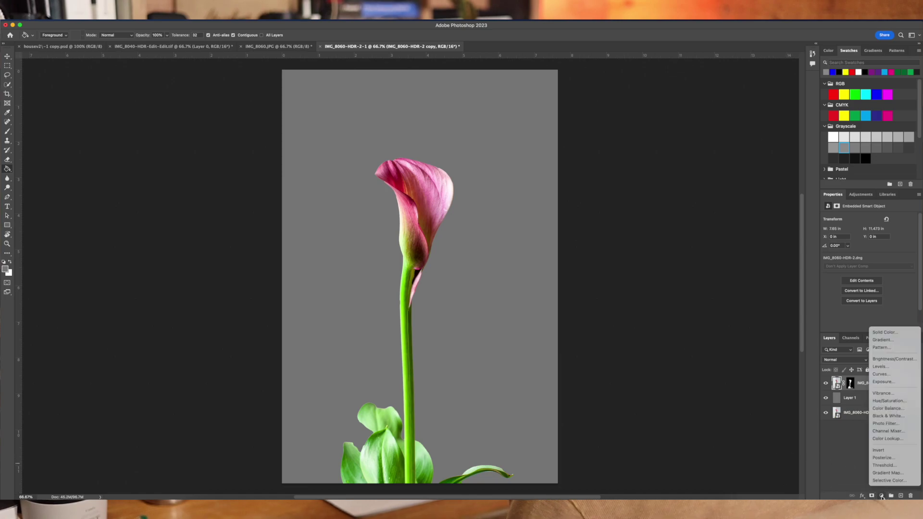
left_click(880, 368)
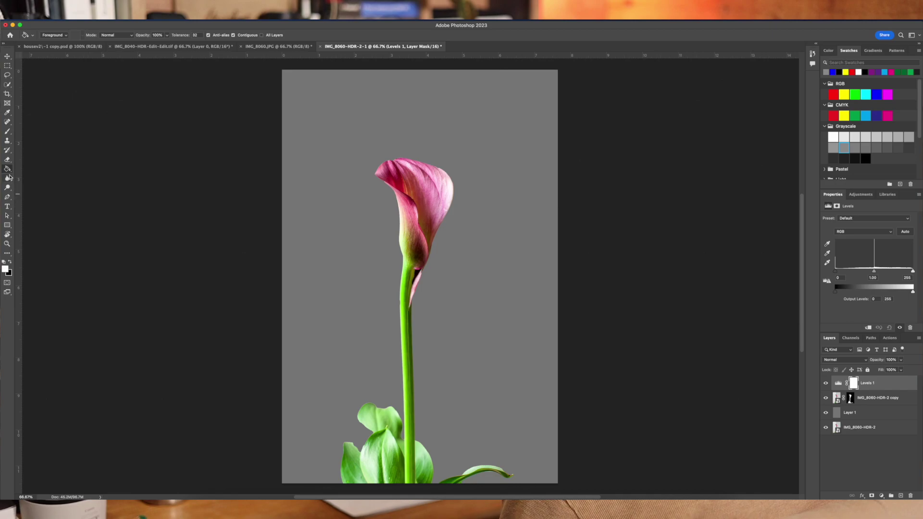
Darken the photo's right side with an inverted gradient on the Levels mask, drawn inward from the right edge, and midtones at 0.63
left_click(7, 169)
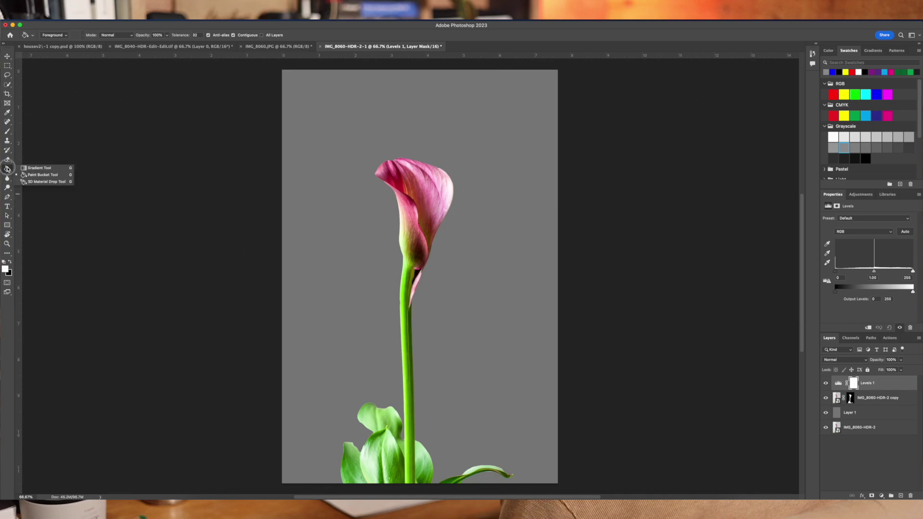
left_click(43, 168)
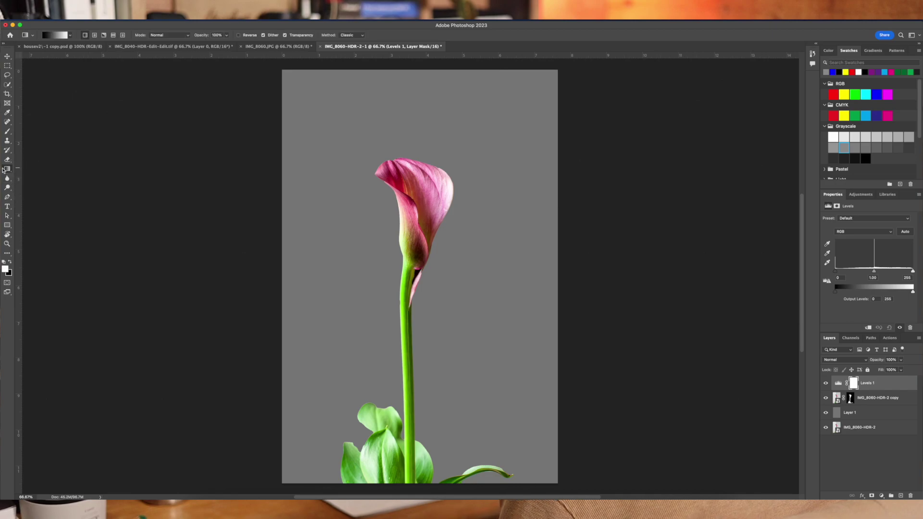
left_click(7, 169)
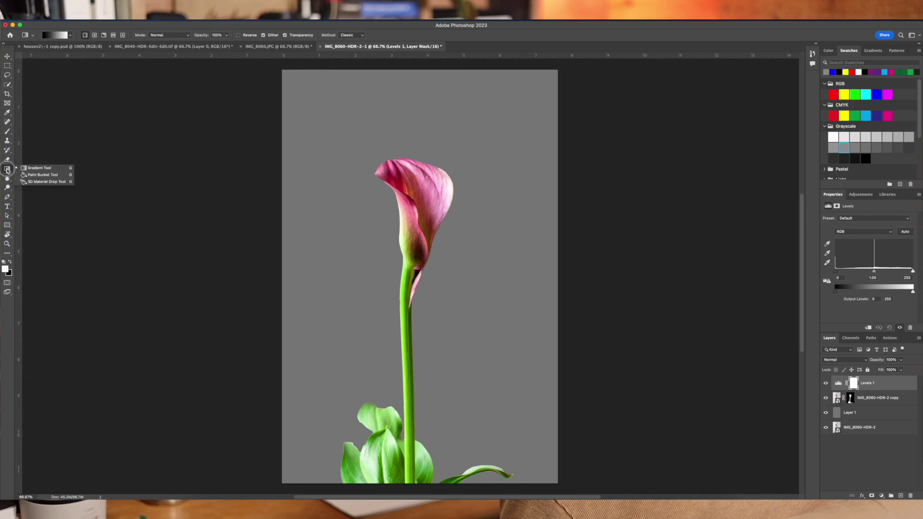
left_click(43, 168)
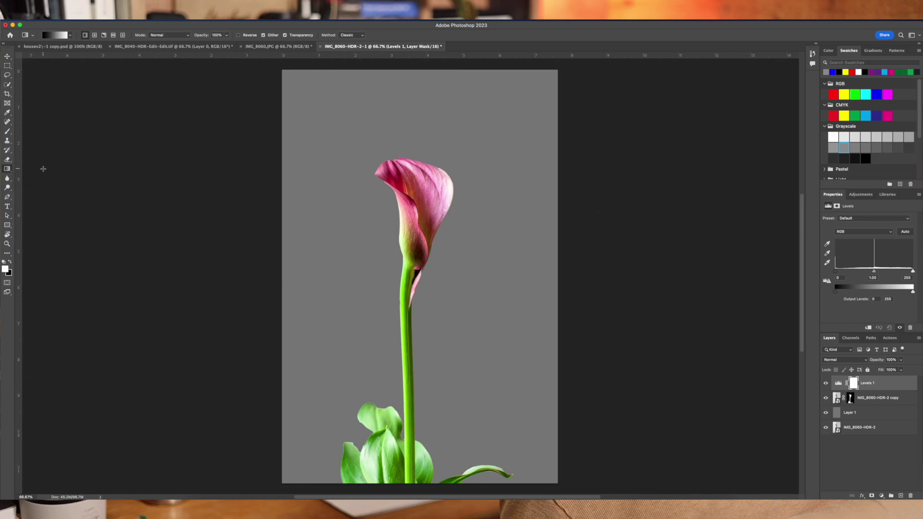
left_click_drag(561, 266, 454, 289)
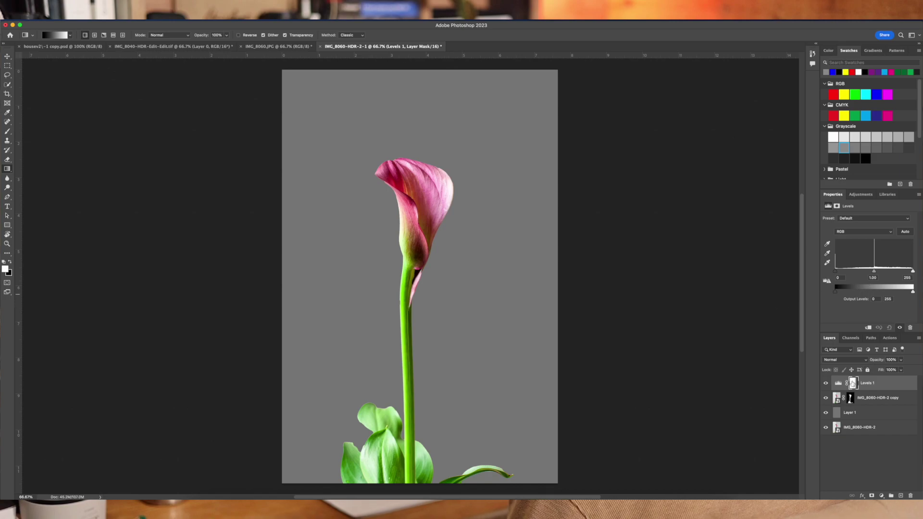
key("super+i")
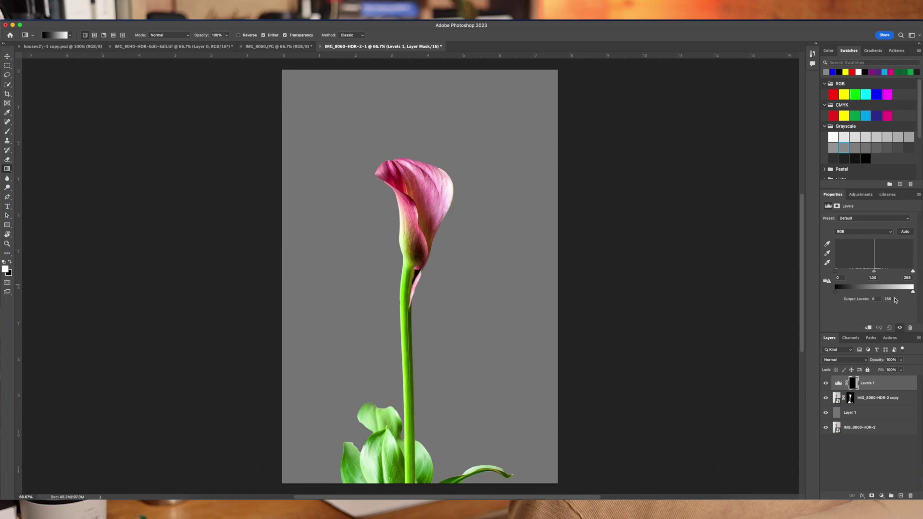
left_click_drag(875, 274, 886, 274)
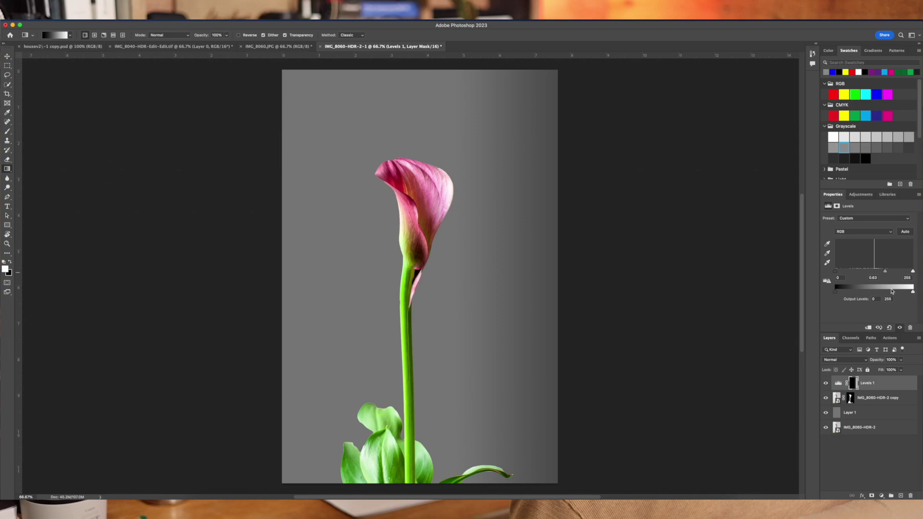
Darken the photo's top area with a second Levels adjustment layer, using an inverted gradient mask and midtones at 0.60
left_click(881, 495)
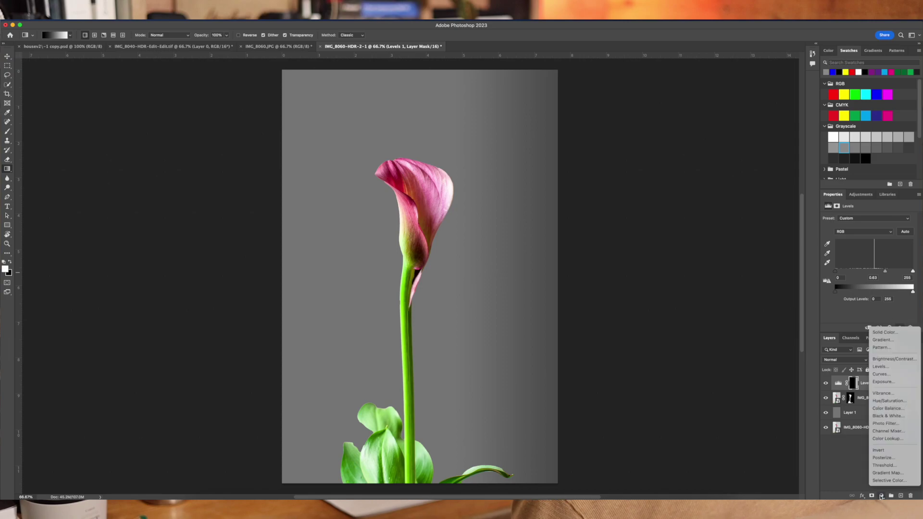
left_click(882, 366)
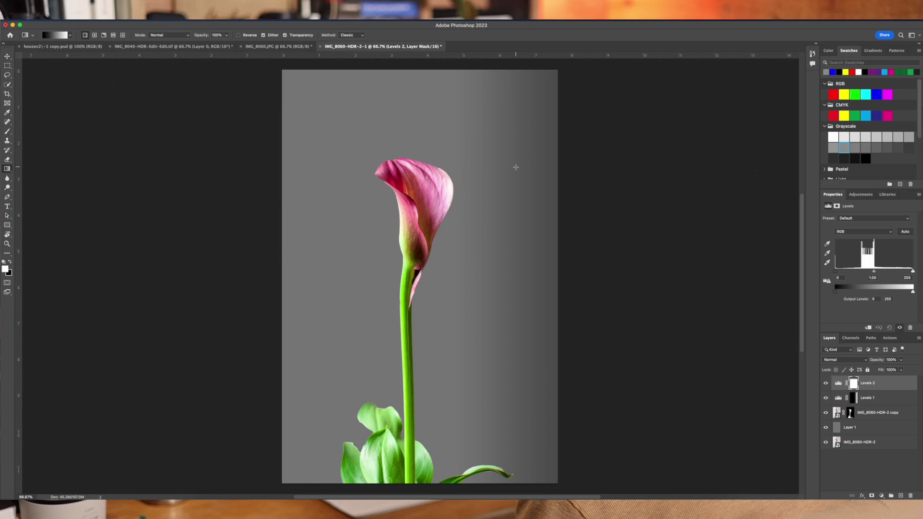
key("super+i")
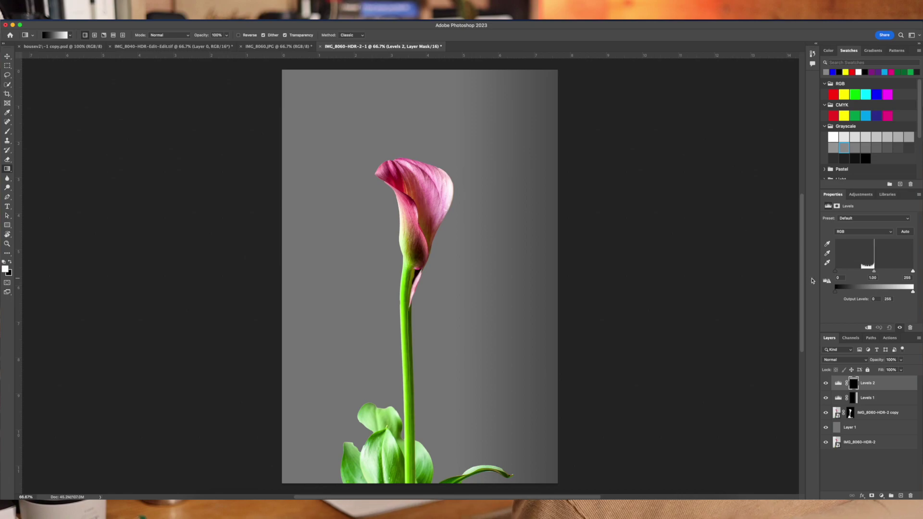
left_click_drag(874, 271, 887, 273)
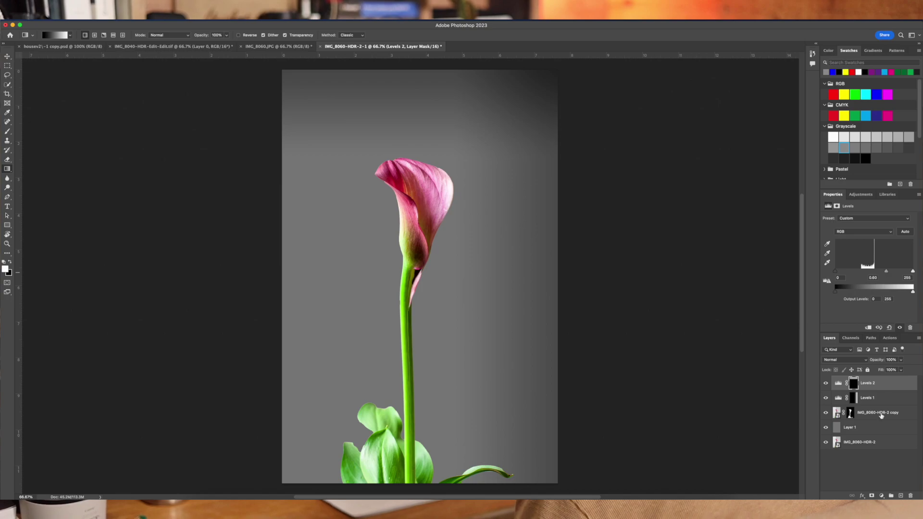
Darken the photo's left side with a third Levels adjustment layer, using an inverted gradient mask and midtones at 0.47
left_click(882, 495)
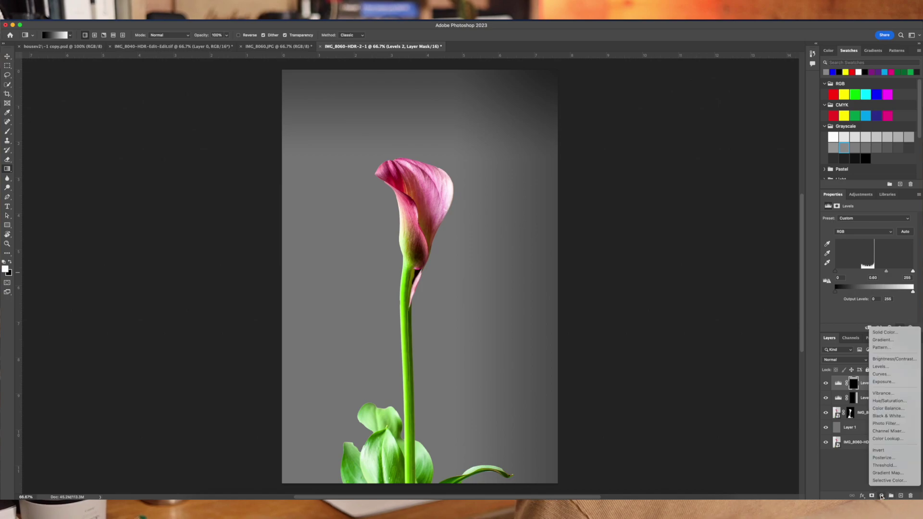
left_click(887, 368)
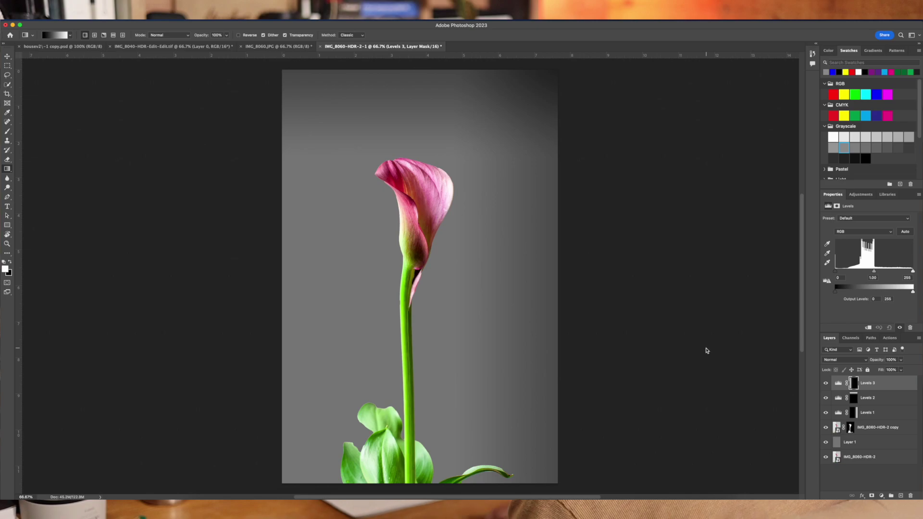
key("super+i")
left_click_drag(874, 272, 891, 273)
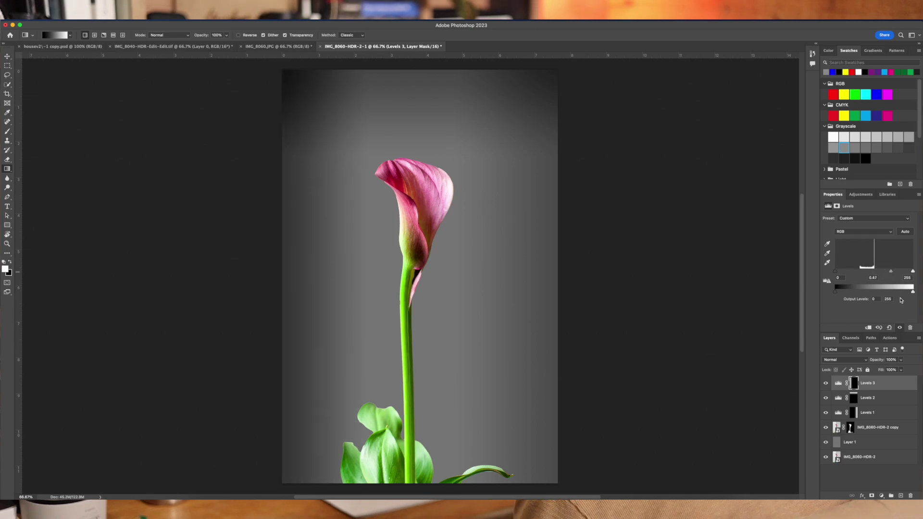
Darken the photo's bottom area with a fourth Levels adjustment layer, using a gradient mask drawn upward from the lower edge and midtones at 0.48
left_click(881, 496)
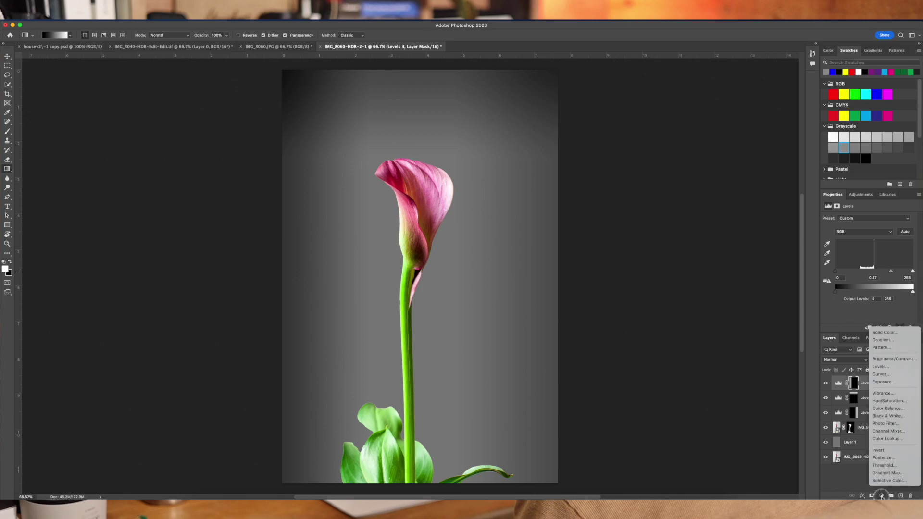
left_click(897, 368)
left_click_drag(419, 488, 423, 337)
left_click_drag(423, 336, 424, 338)
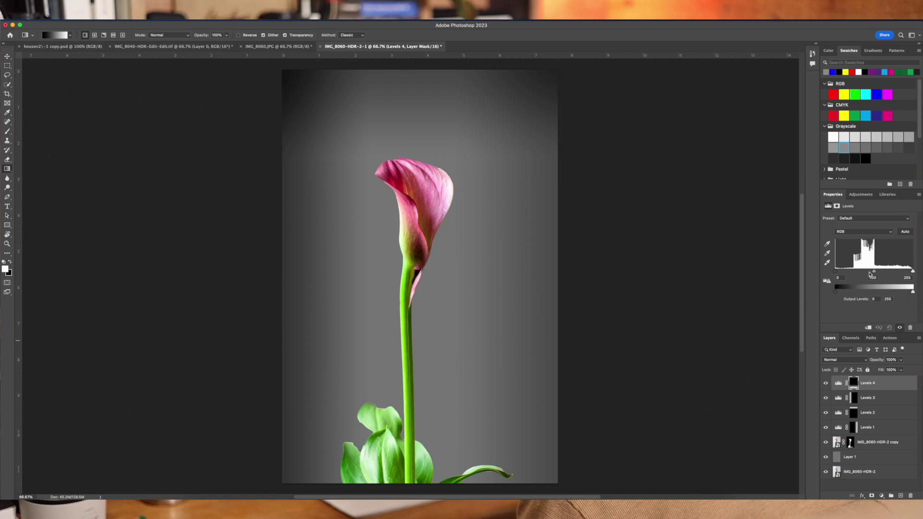
left_click_drag(875, 274, 891, 274)
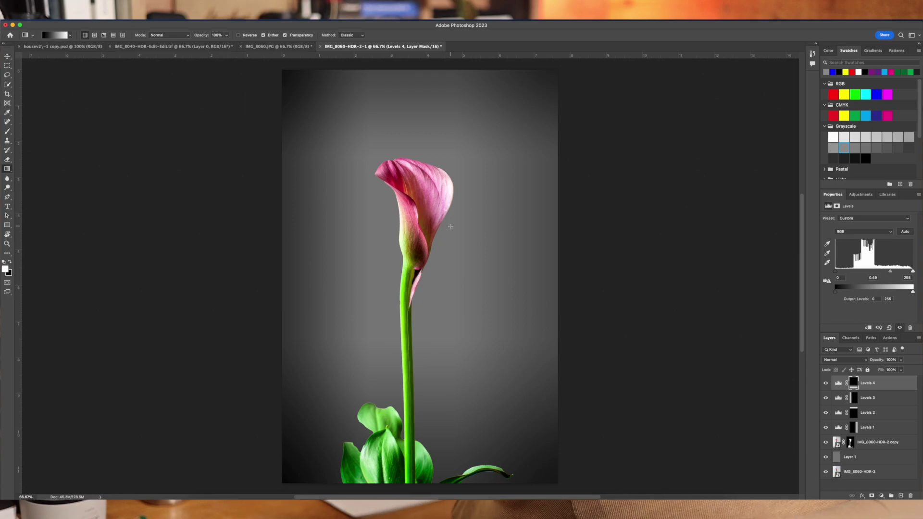
Add a fifth Levels adjustment layer and draw a radial gradient on its mask from the flower head outward toward the photo's lower right
left_click(882, 497)
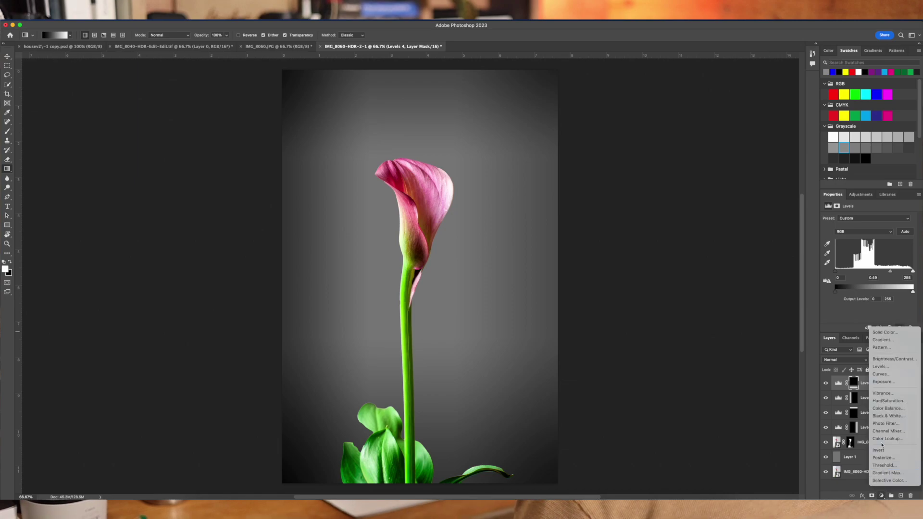
left_click(885, 367)
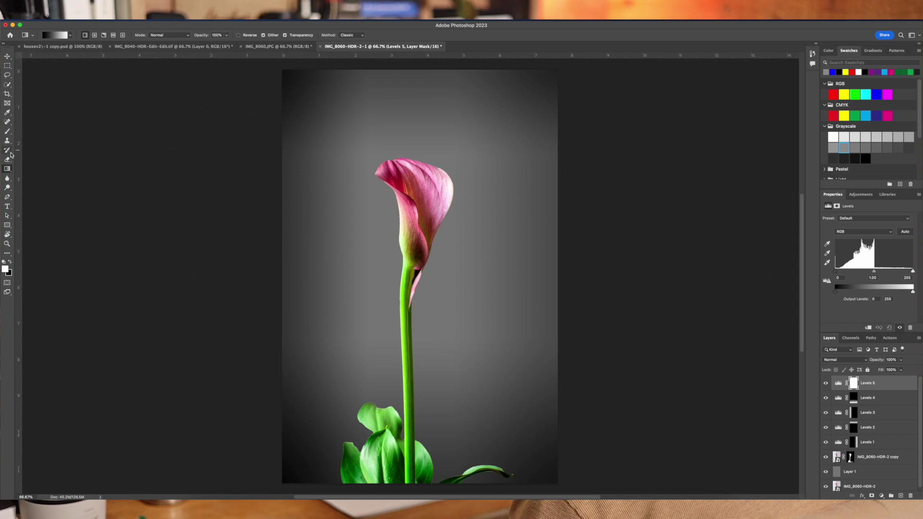
left_click(96, 37)
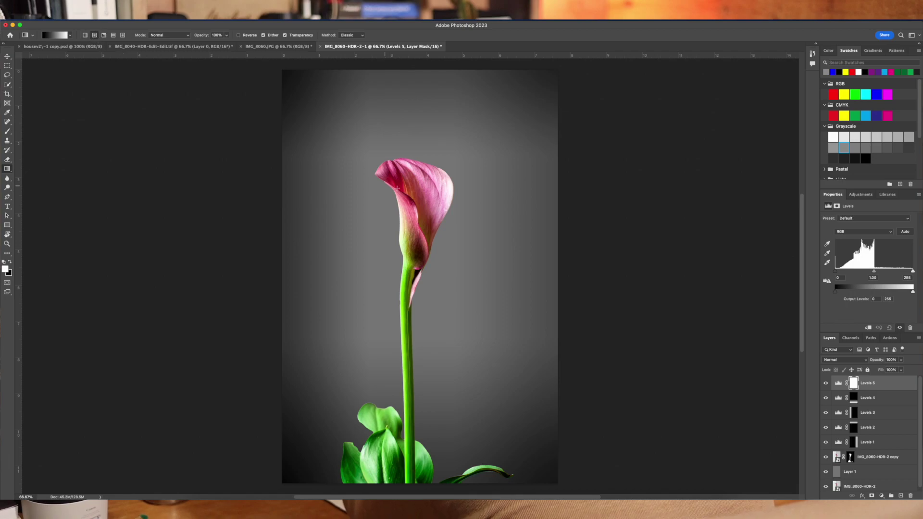
left_click_drag(421, 216, 512, 394)
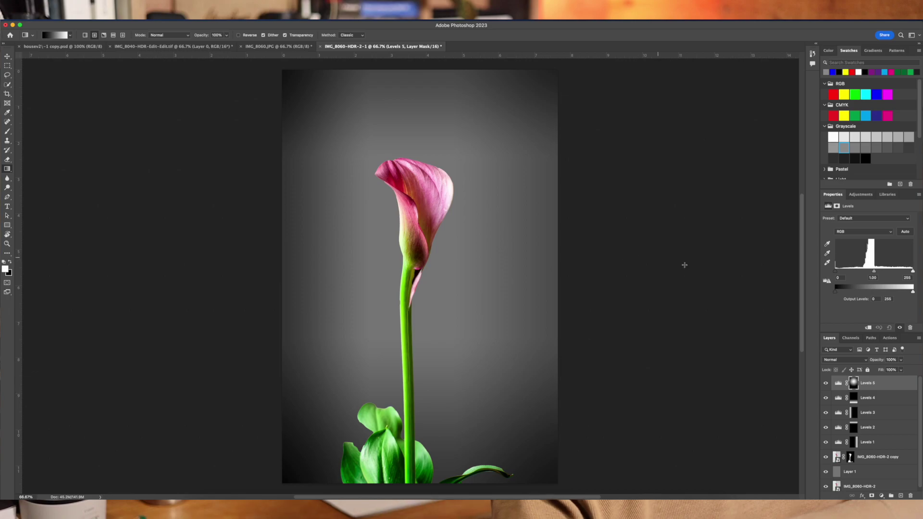
Lower the fifth Levels layer's midtones to about 0.09, invert its radial mask, and set the layer opacity to 23%
left_click_drag(874, 272, 910, 272)
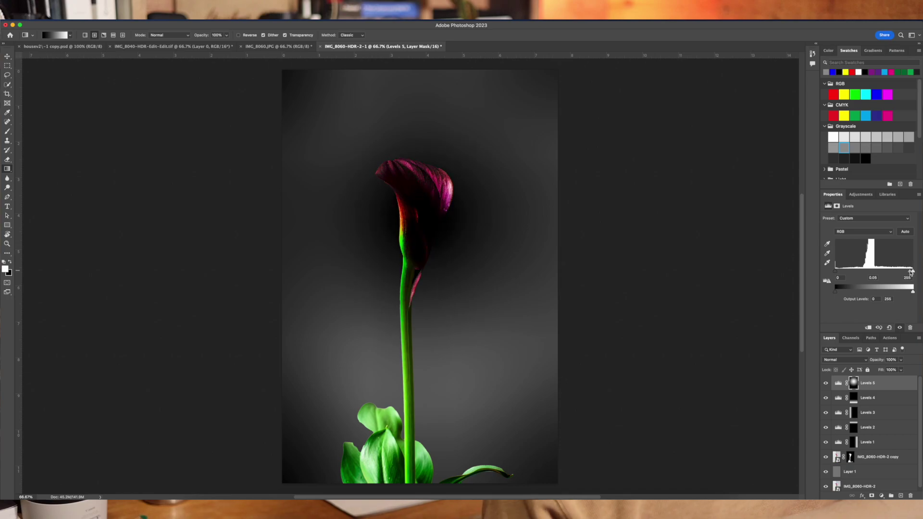
left_click(853, 383)
key("ctrl+i")
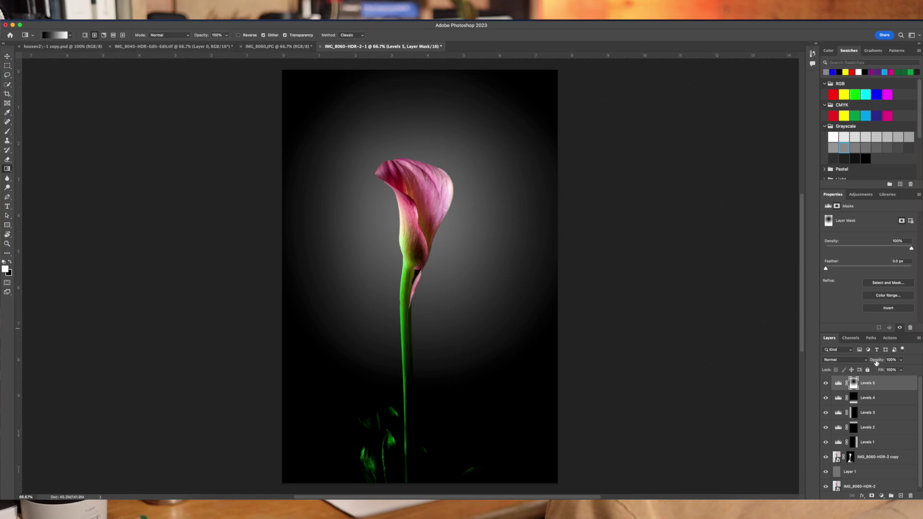
left_click_drag(875, 362, 835, 363)
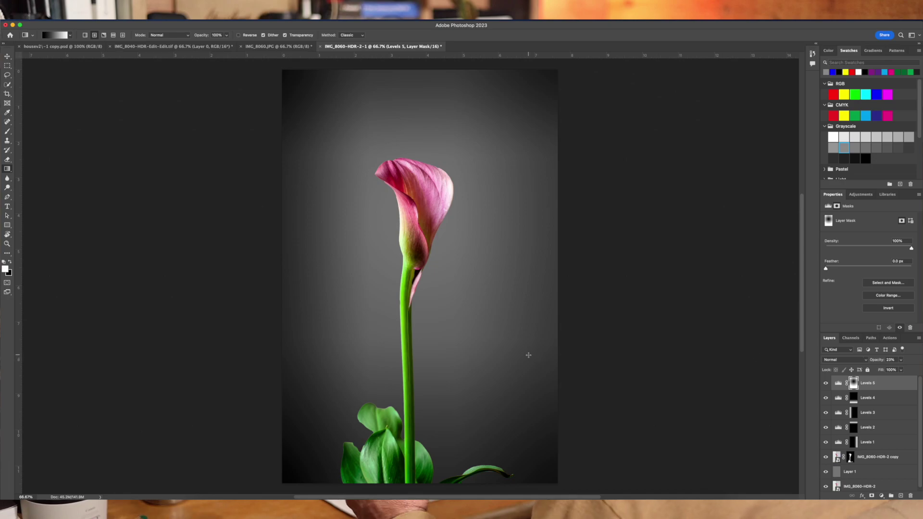
Add a new layer above all Levels layers and fill it with RGB yellow using the Paint Bucket tool
scroll(501, 389, "left", 3)
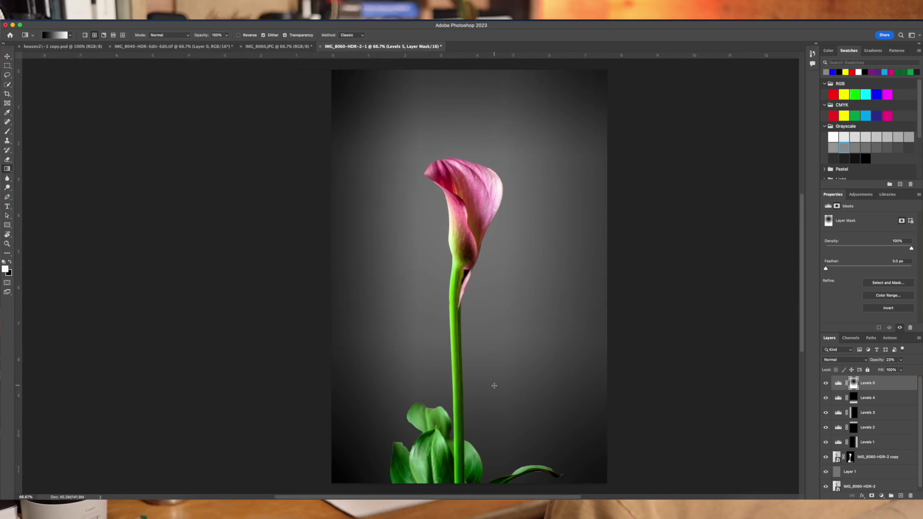
scroll(494, 386, "right", 5)
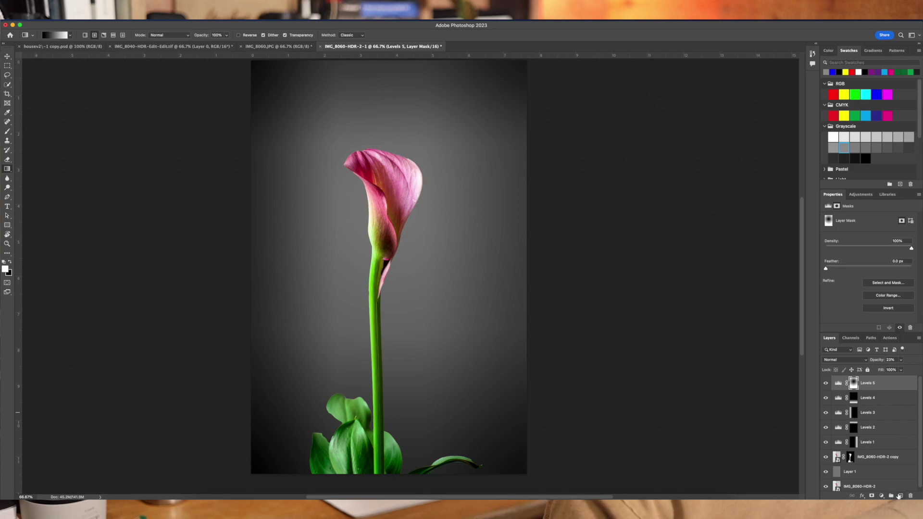
left_click(901, 496)
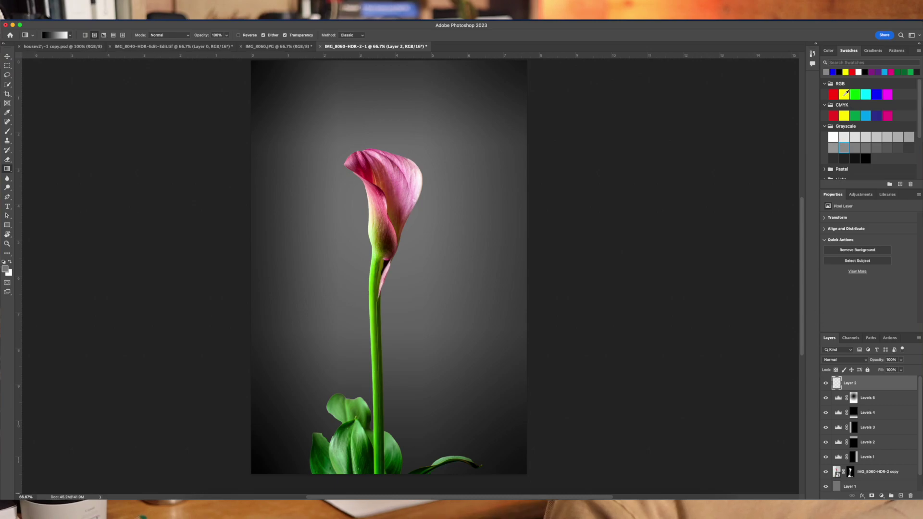
left_click(843, 96)
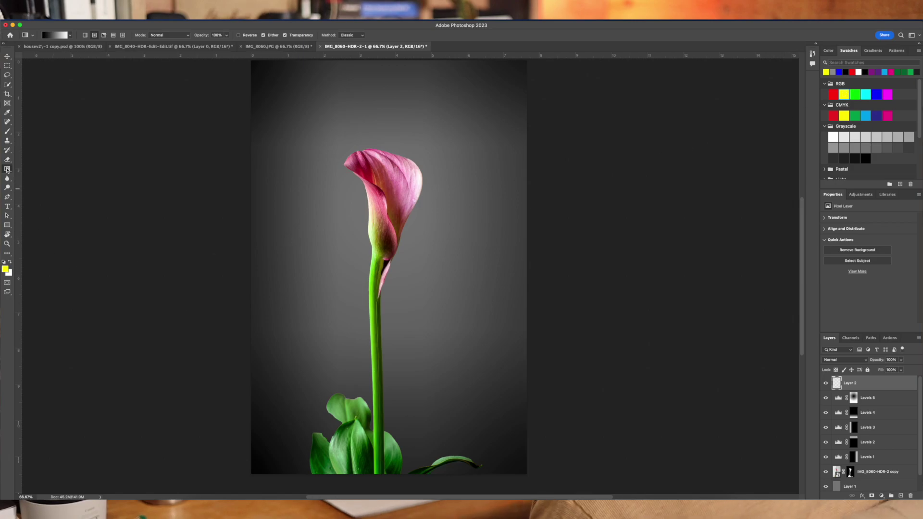
left_click_drag(7, 169, 40, 177)
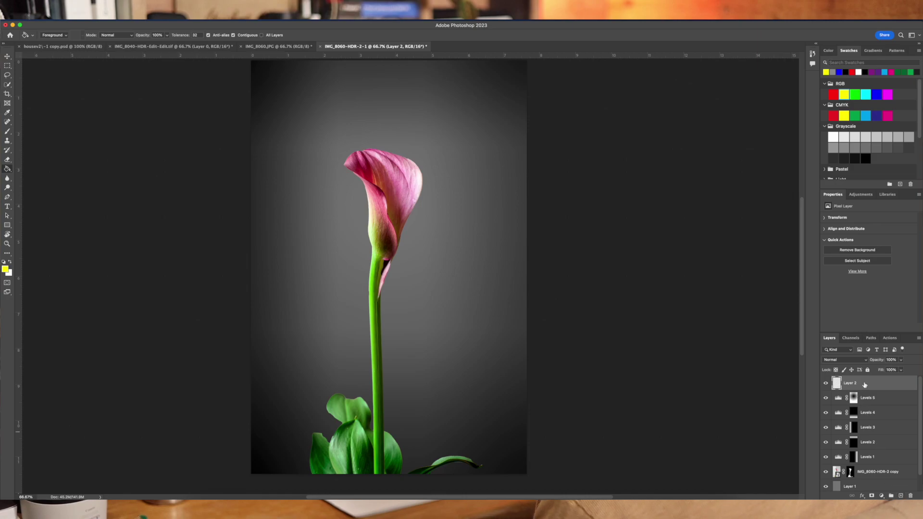
left_click(288, 243)
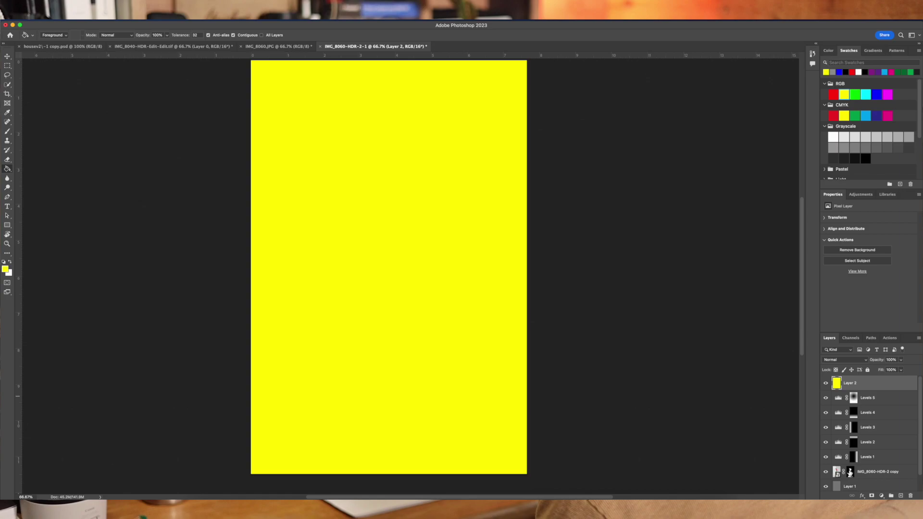
Copy the flower layer's mask onto the yellow layer and invert it so the yellow covers only the background
left_click(850, 472)
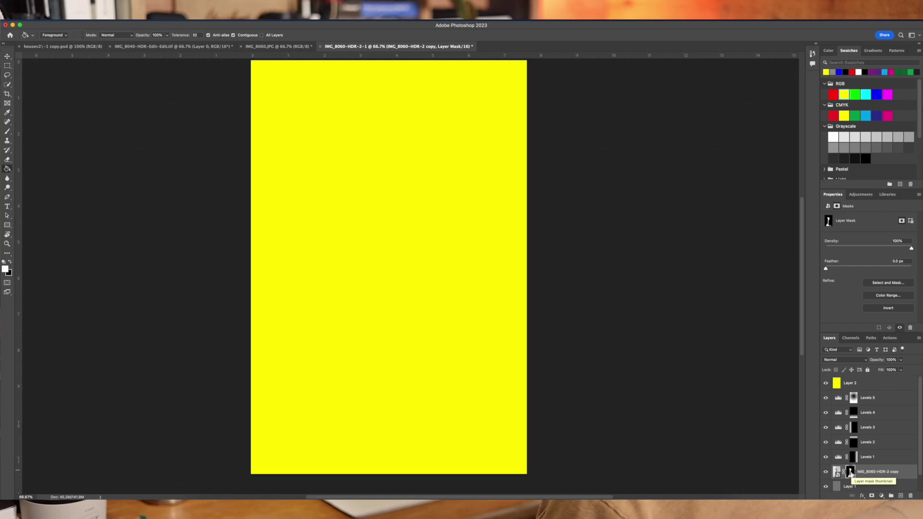
left_click_drag(851, 473, 851, 383)
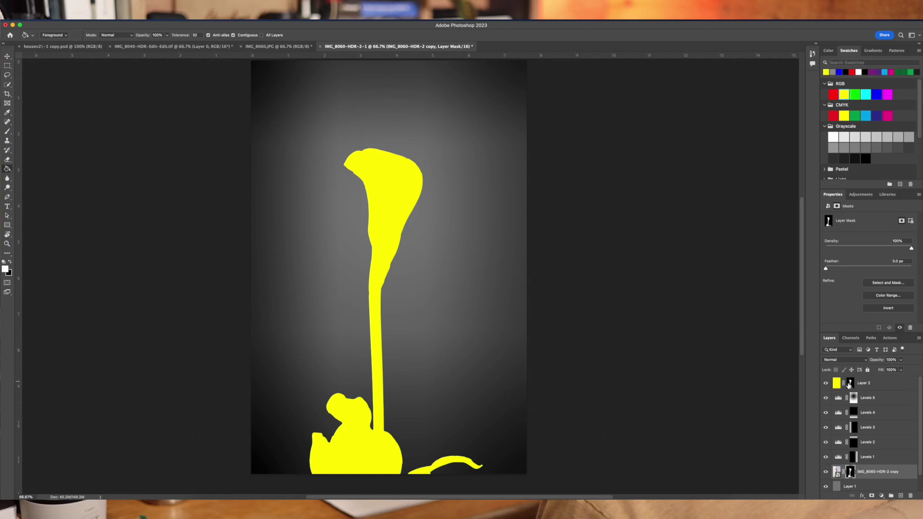
left_click(849, 384)
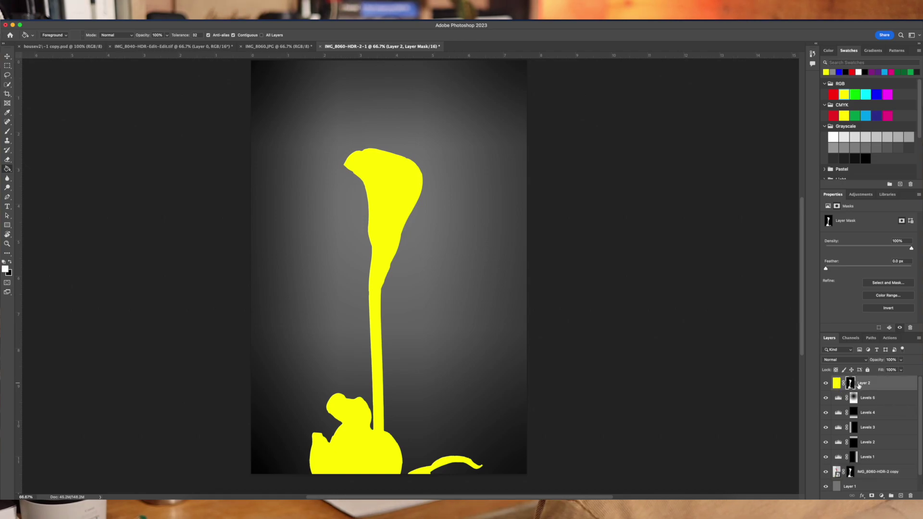
key("super+i")
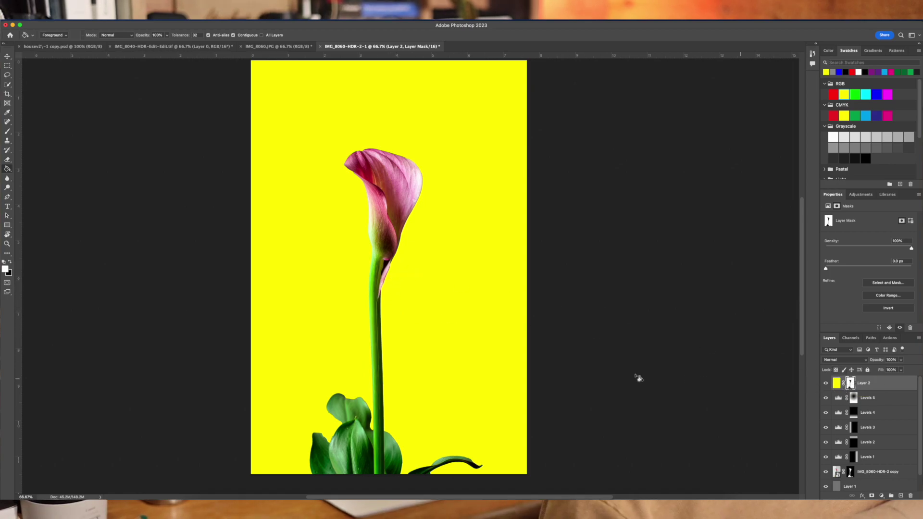
Set the yellow layer's blend mode to Soft Light
left_click(866, 361)
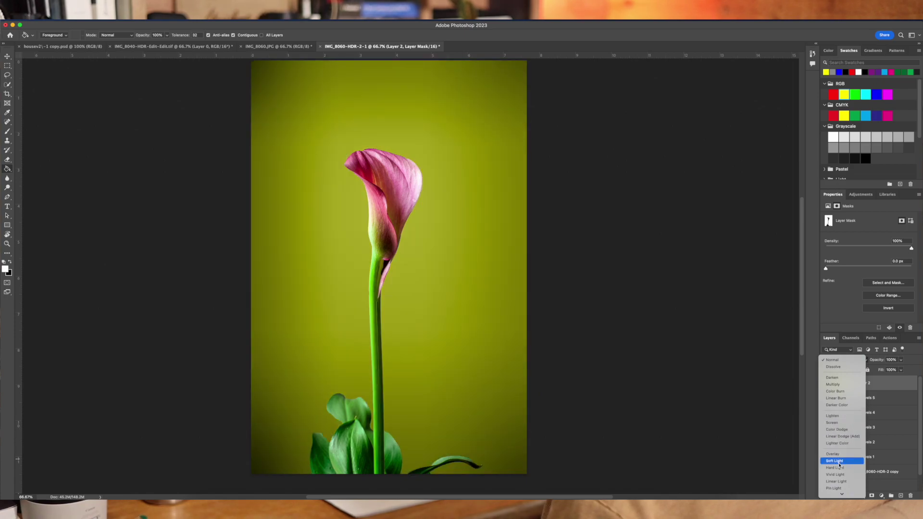
left_click(836, 461)
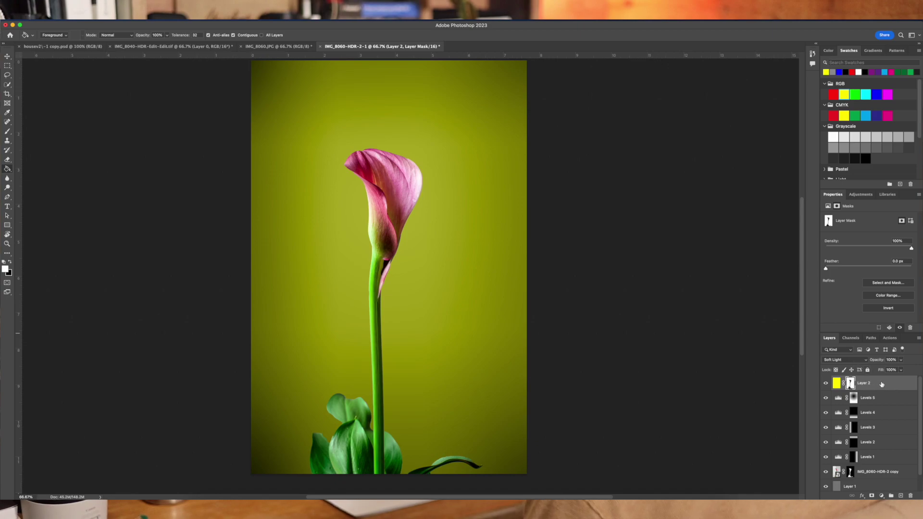
left_click(864, 361)
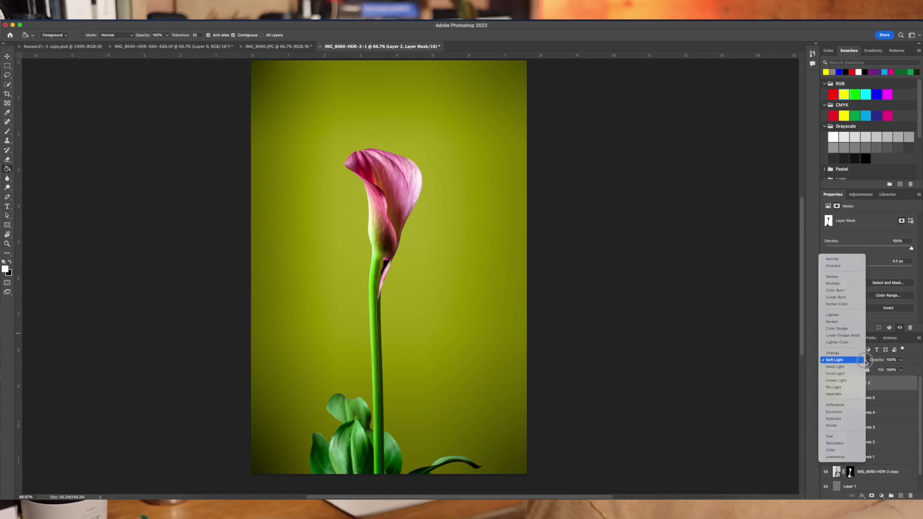
left_click(854, 360)
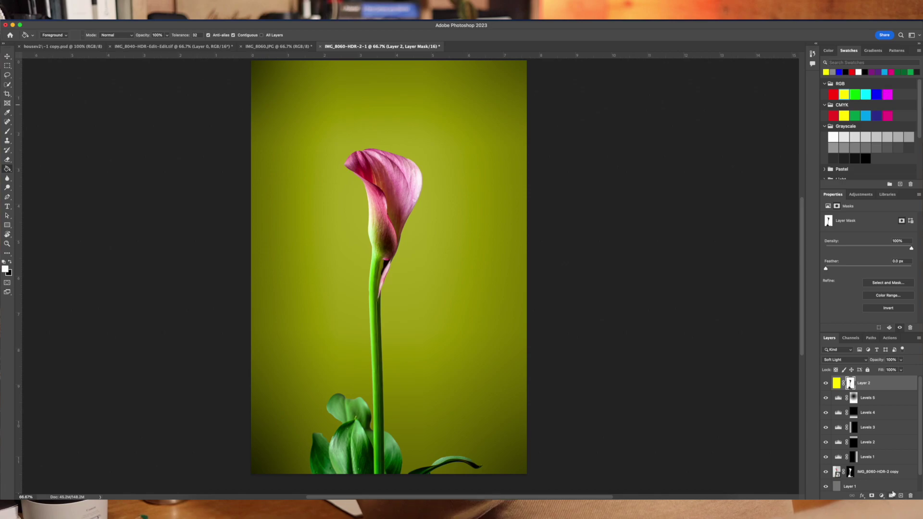
Add a new top layer filled with RGB blue and copy the yellow layer's mask onto it
left_click(900, 496)
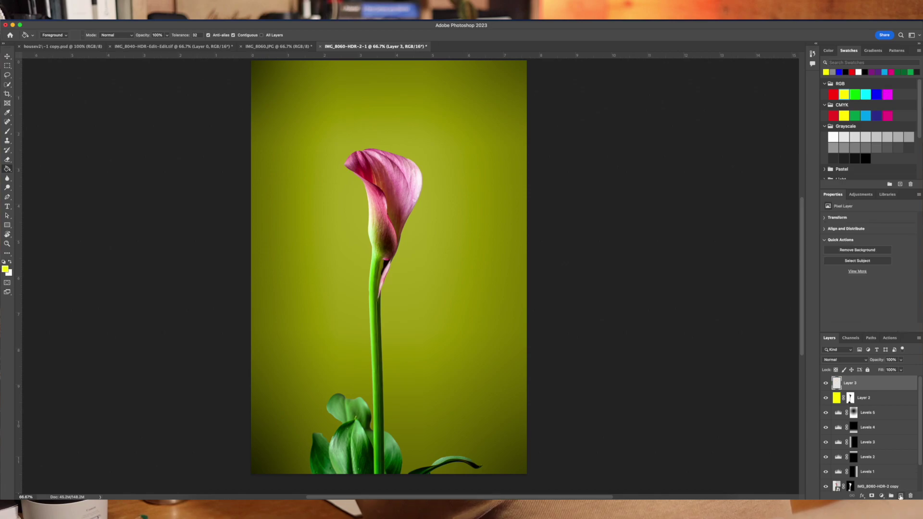
left_click(875, 95)
left_click(291, 210)
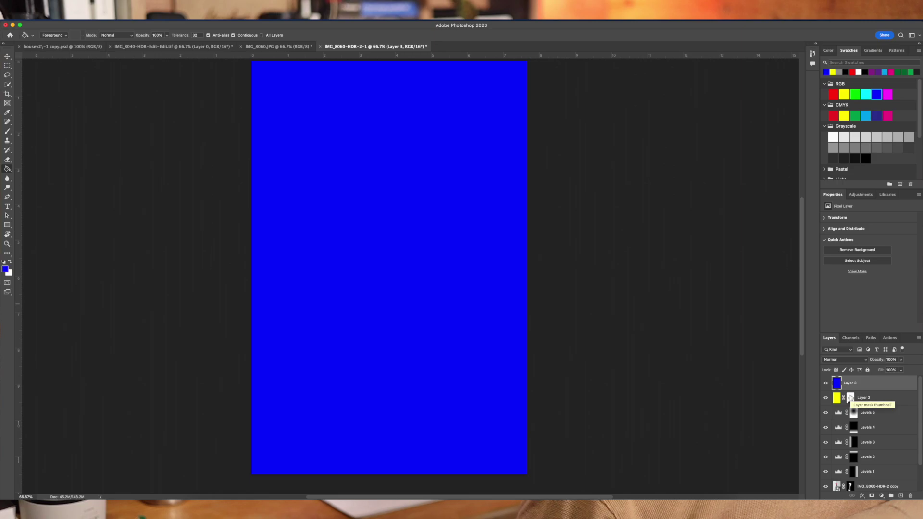
left_click_drag(850, 397, 850, 383)
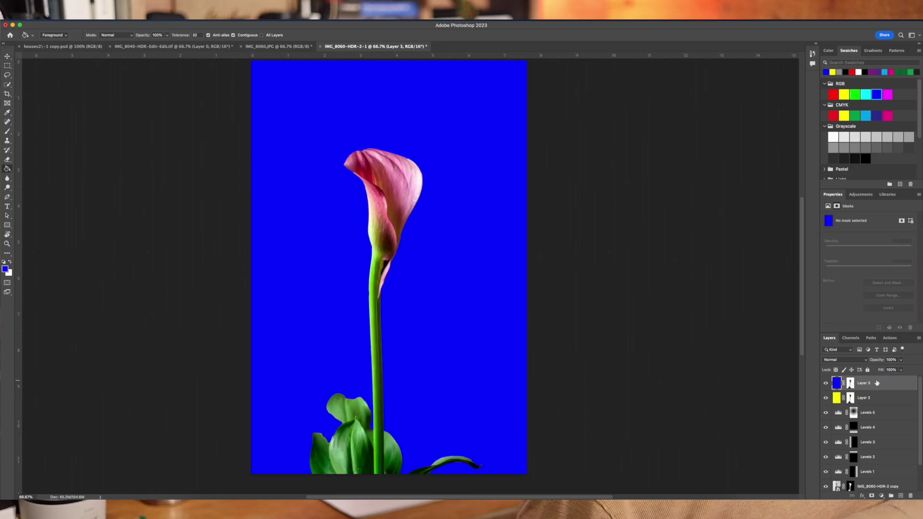
Set the blue layer's blend mode to Linear Burn
scroll(420, 373, "down", 2)
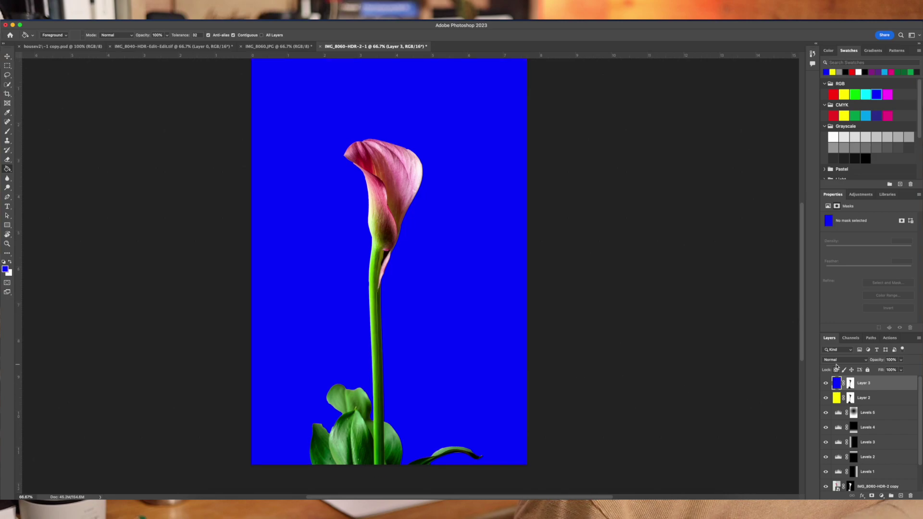
left_click(866, 360)
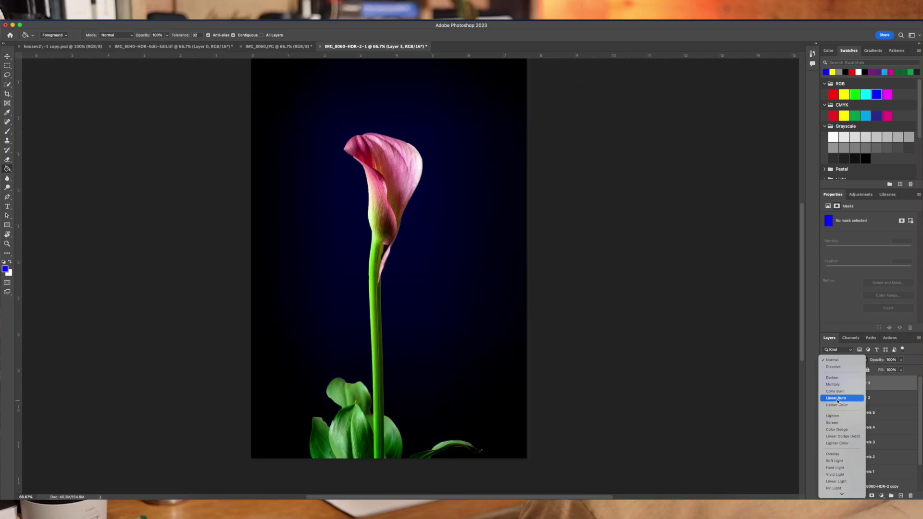
left_click(838, 400)
scroll(721, 396, "right", 3)
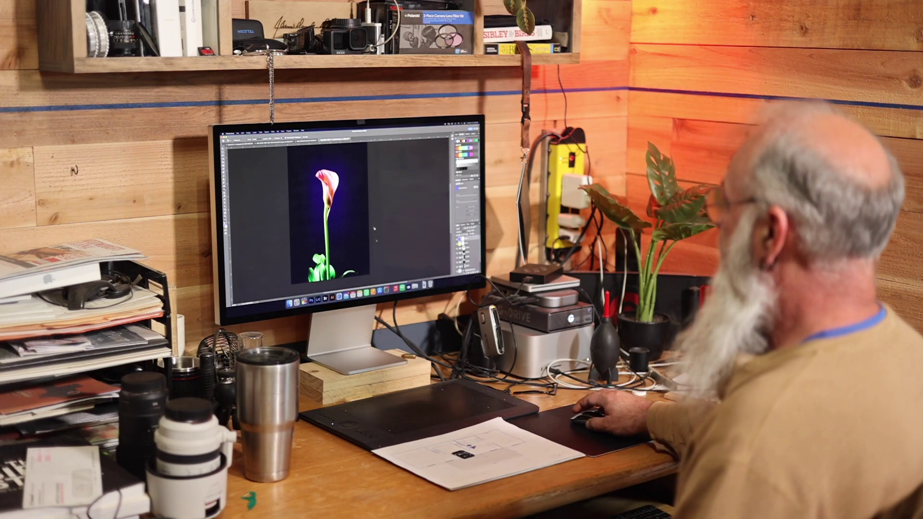
scroll(358, 151, "left", 3)
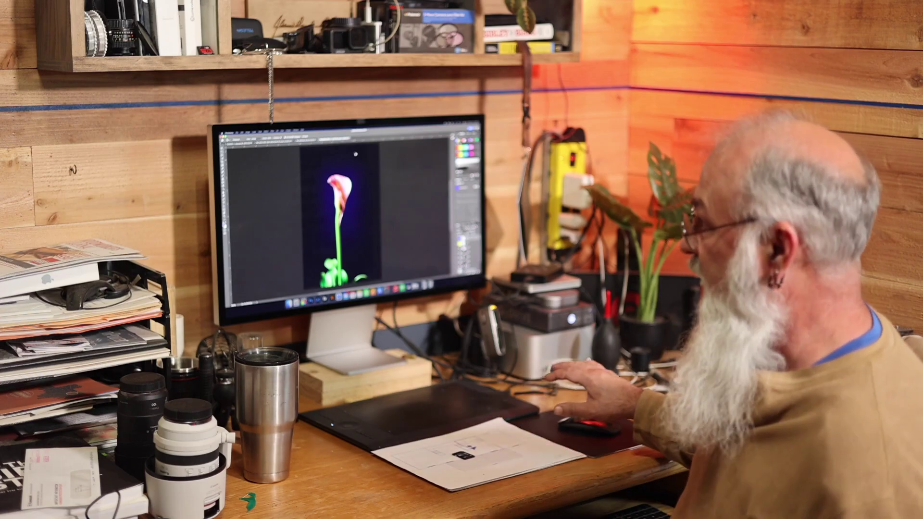
scroll(355, 154, "down", 10)
scroll(324, 154, "up", 5)
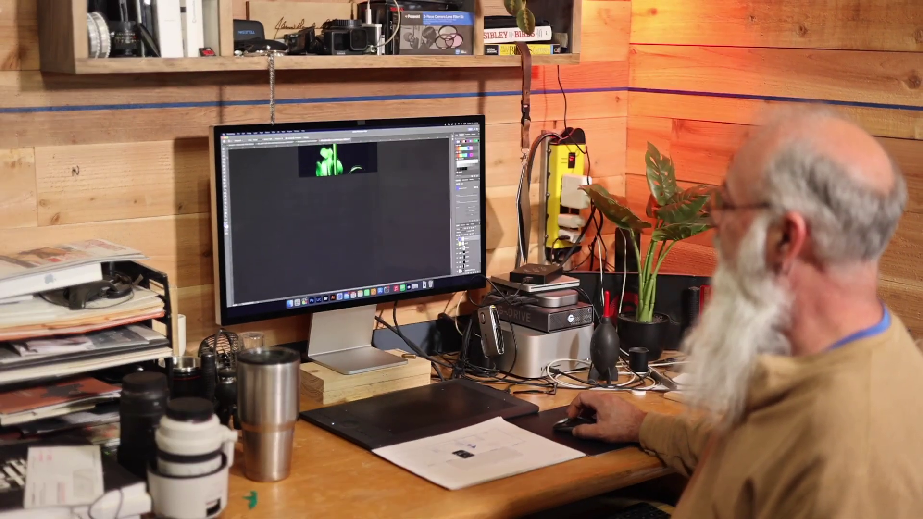
scroll(324, 154, "up", 5)
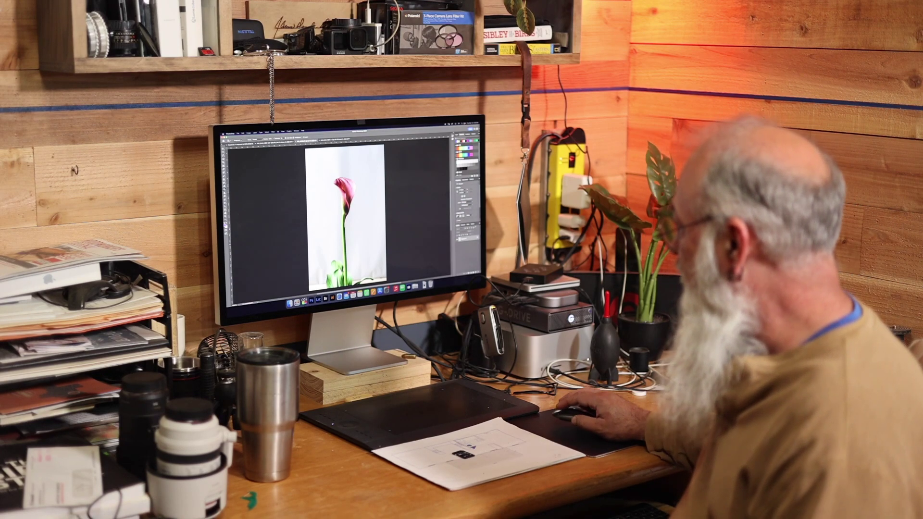
scroll(345, 216, "left", 1)
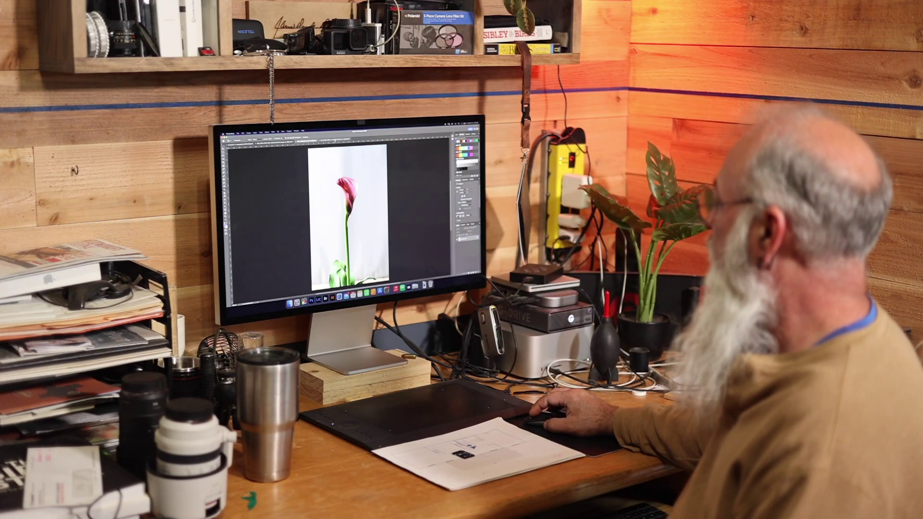
left_click(335, 141)
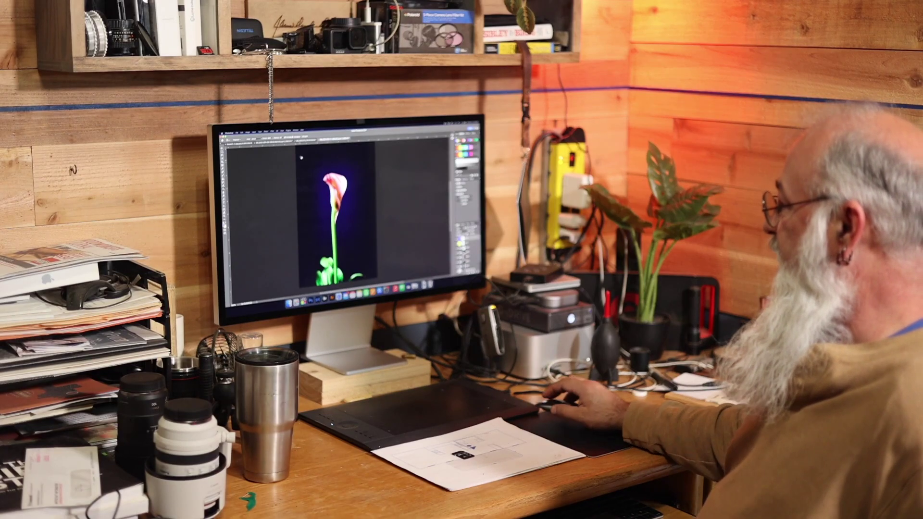
left_click(304, 141)
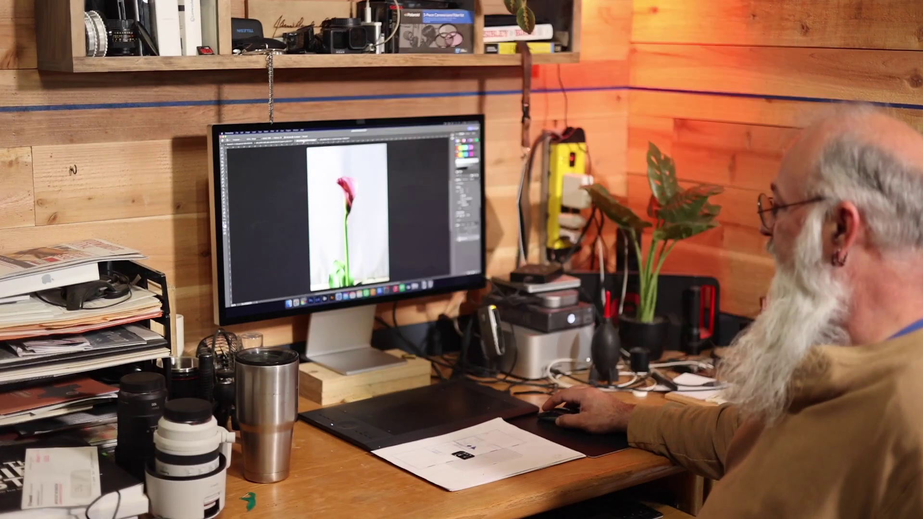
left_click(334, 139)
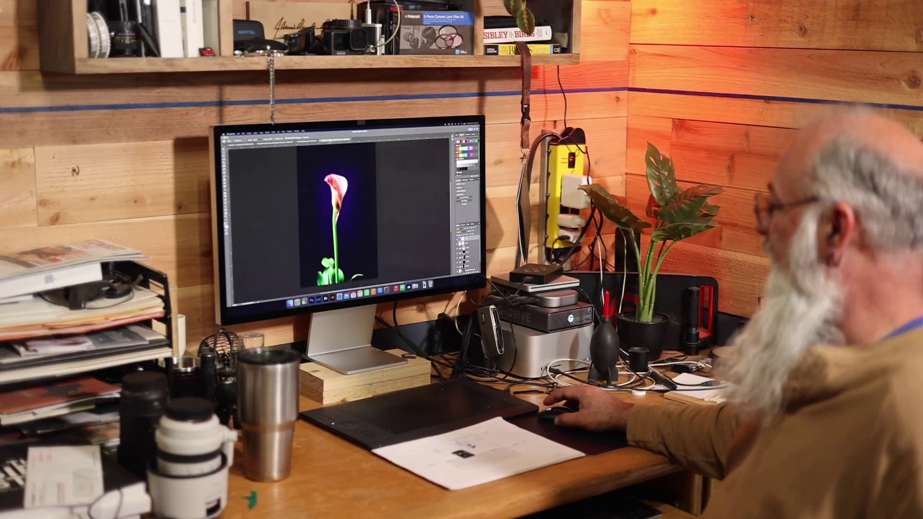